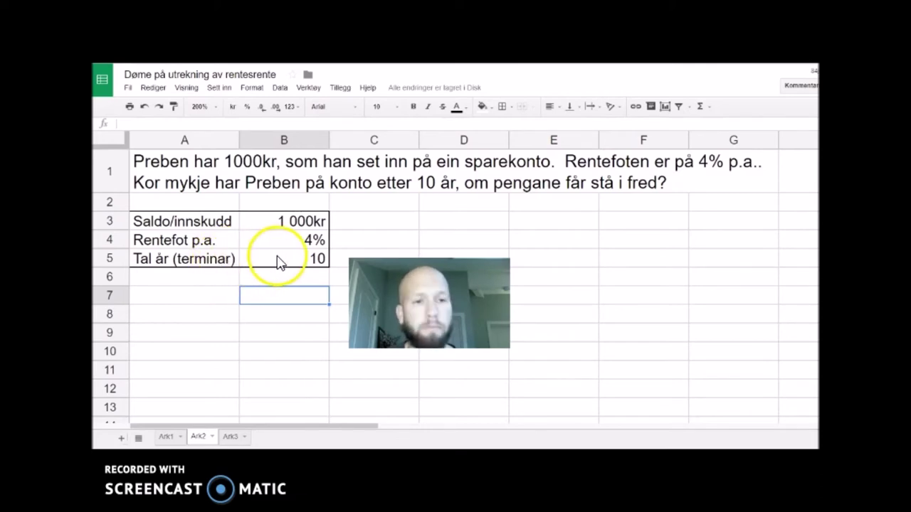
Enter the years 1 and 2 in cells A8 and A9 under the År heading.
click(206, 299)
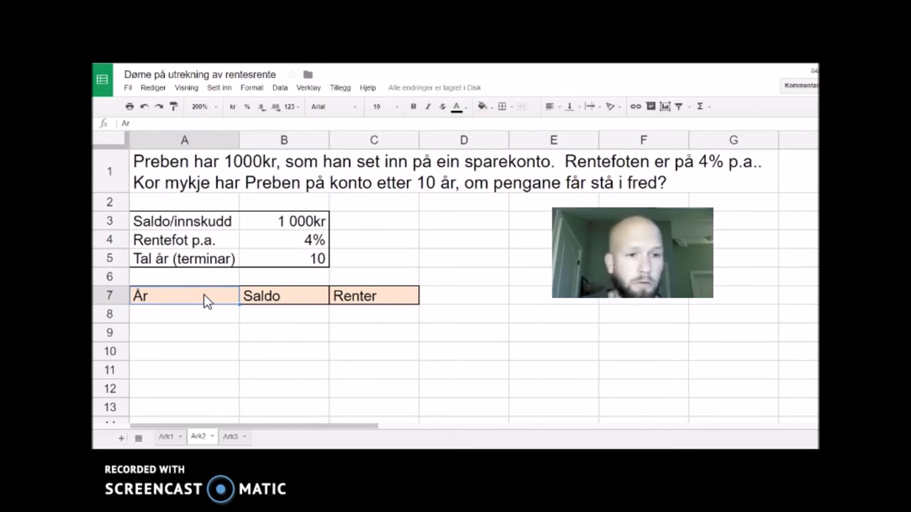
click(212, 321)
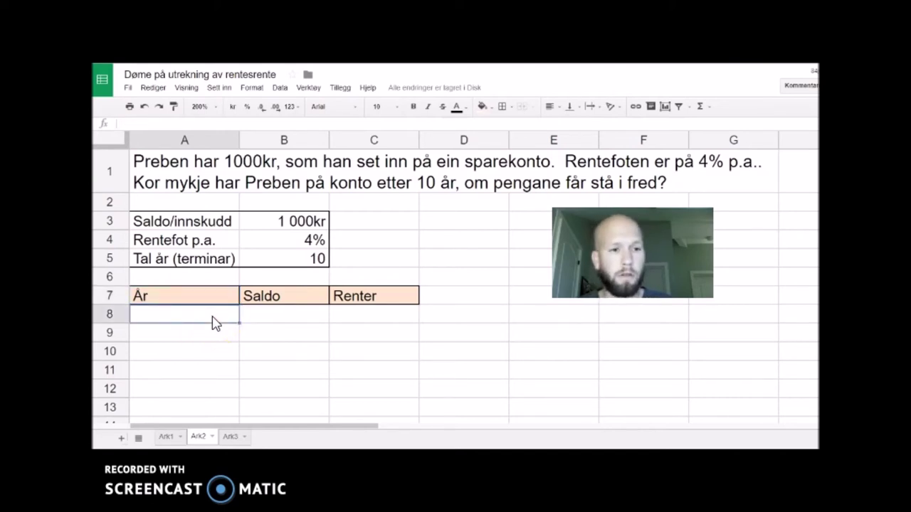
text(1)
key(Return)
text(2)
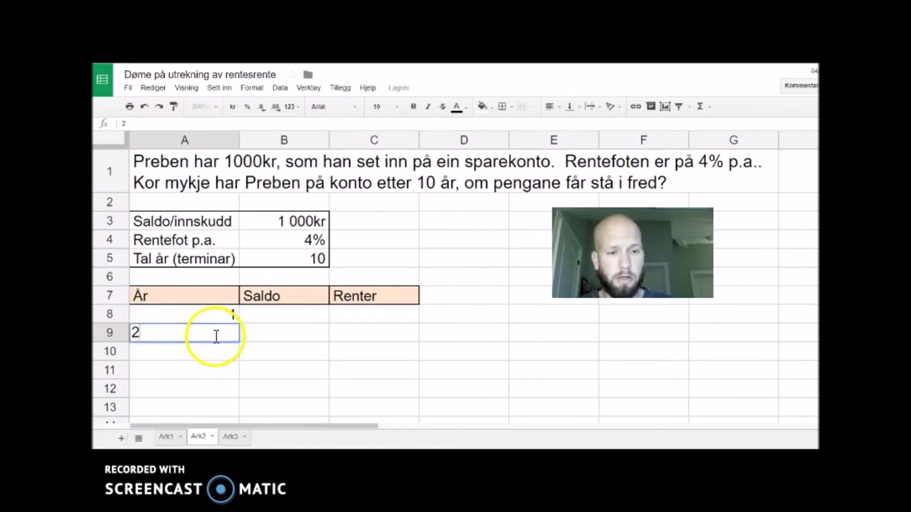
key(Return)
Extend the year series from A8:A9 down to 10 in A17, clearing the surplus year in A18.
drag(223, 317, 223, 336)
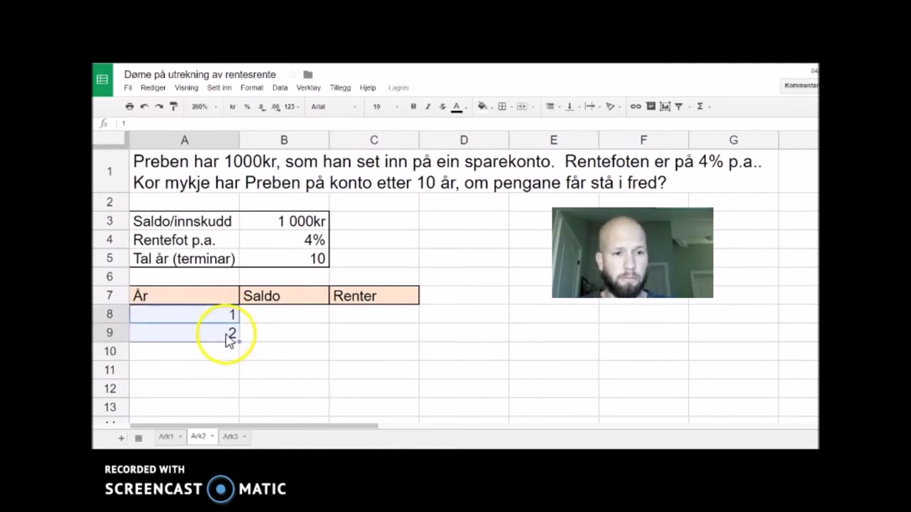
scroll(235, 427, down, 3)
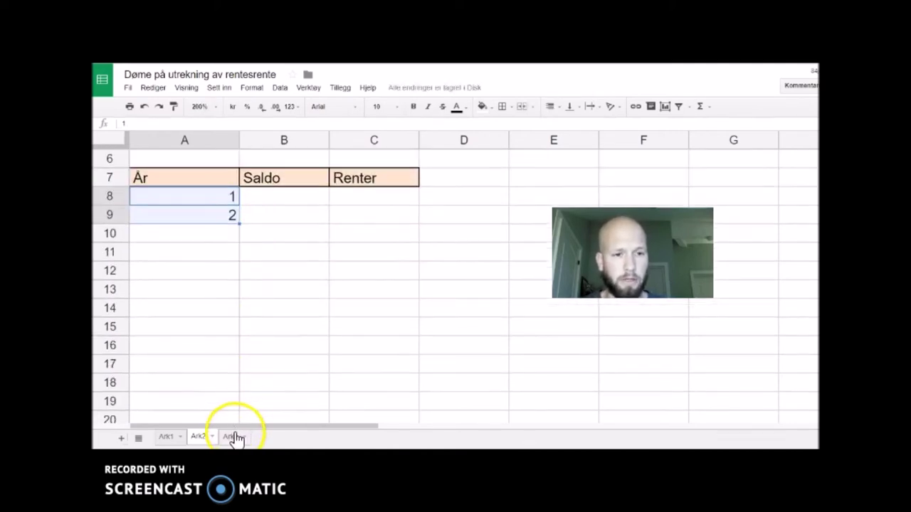
drag(242, 400, 234, 392)
click(232, 390)
key(Delete)
Enter =B3 in B8 so the first year's Saldo refers to the initial deposit.
scroll(290, 304, up, 2)
click(289, 275)
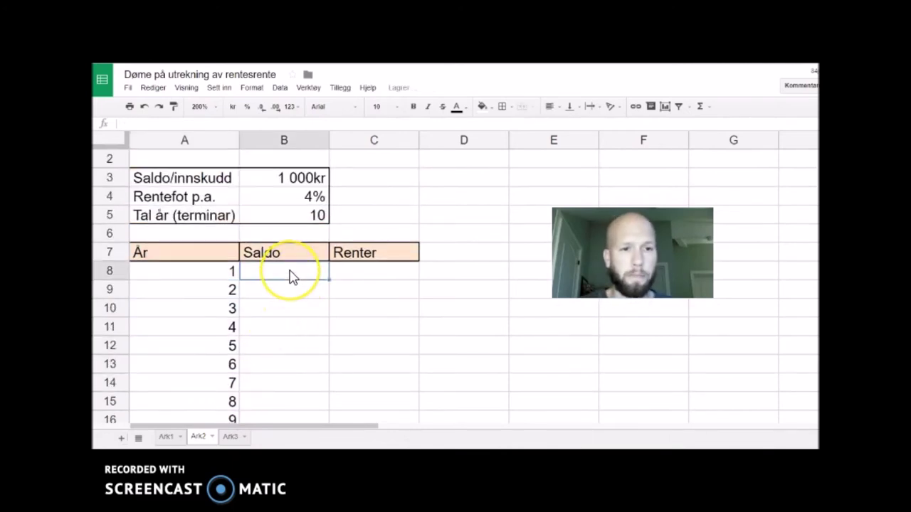
text(=)
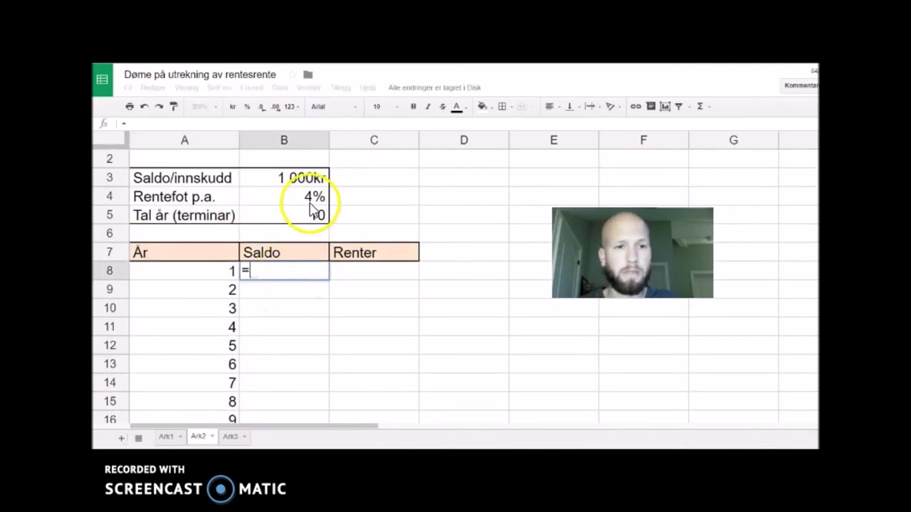
click(298, 183)
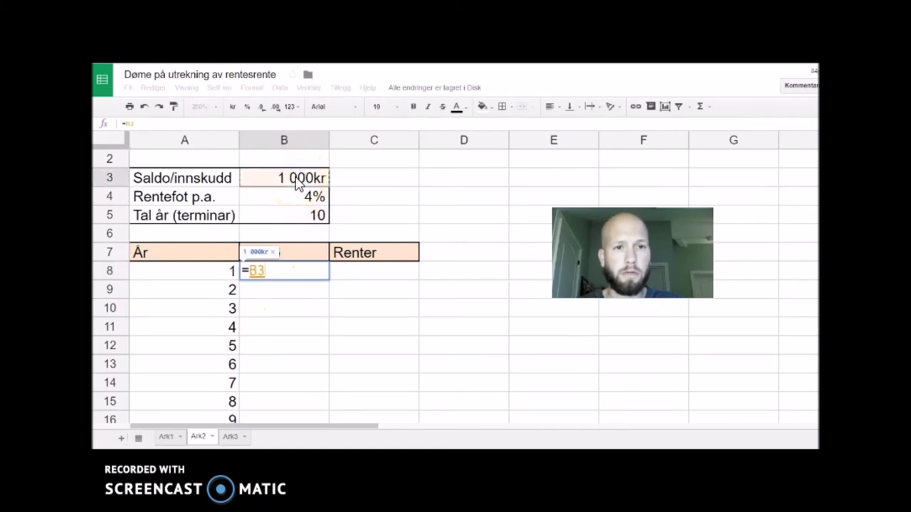
key(Return)
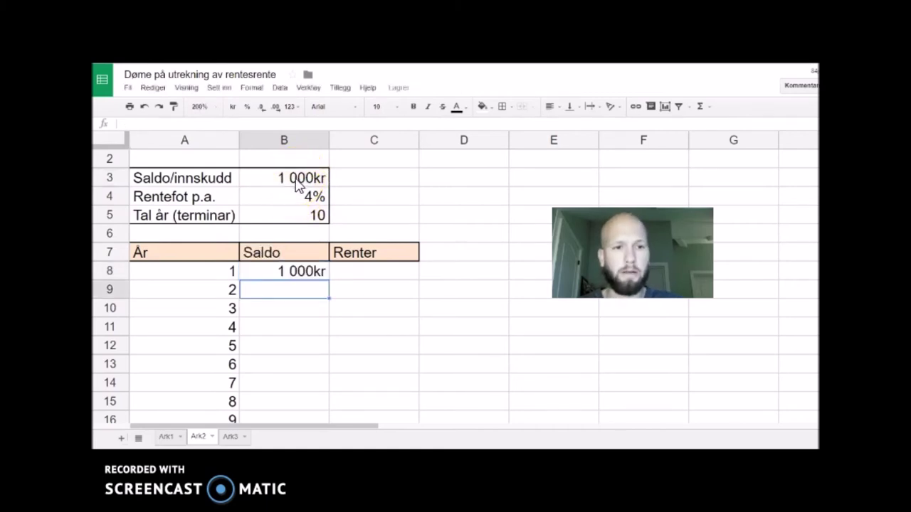
Calculate the first year's interest in C8 with the formula =B8*B4.
click(363, 276)
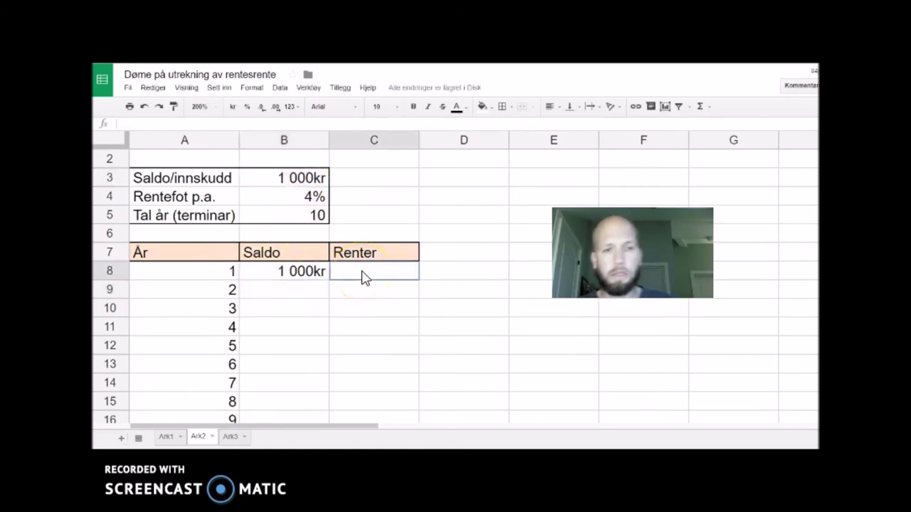
text(=)
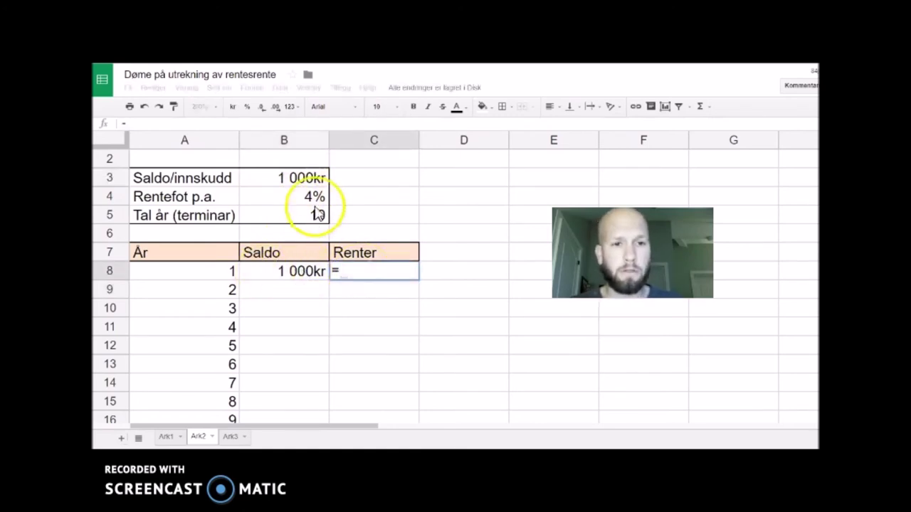
click(297, 276)
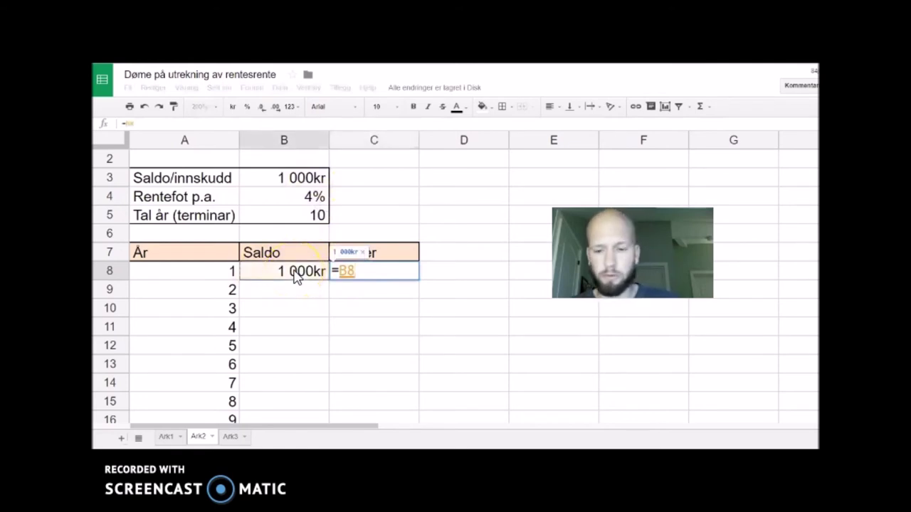
text(*)
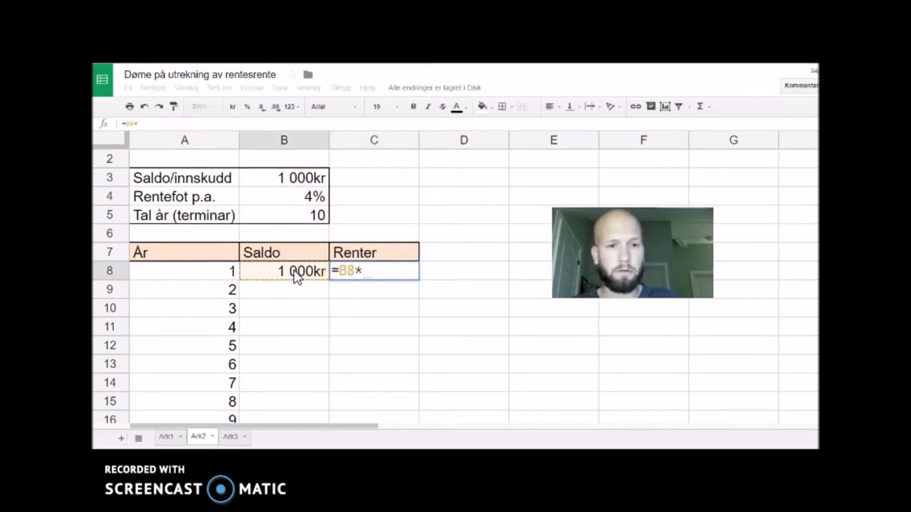
click(315, 200)
key(Return)
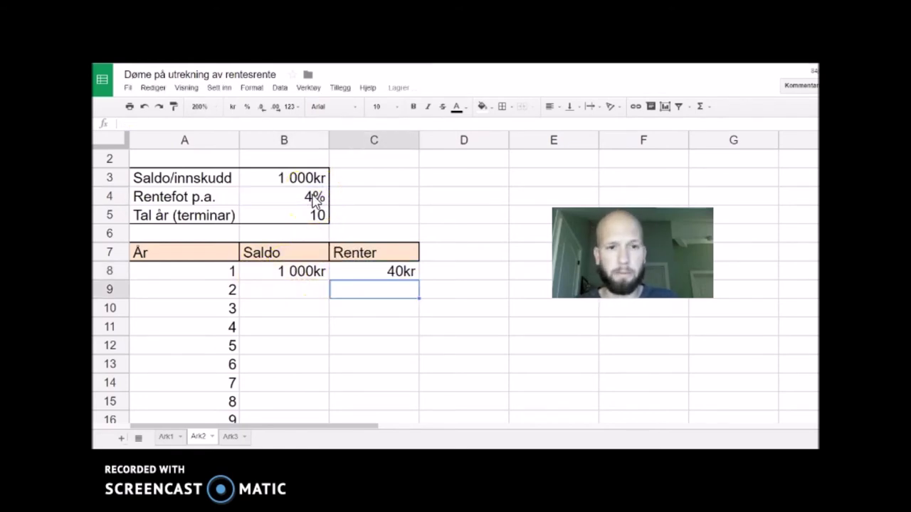
Calculate the second year's Saldo in B9 with the formula =B8+C8.
click(290, 297)
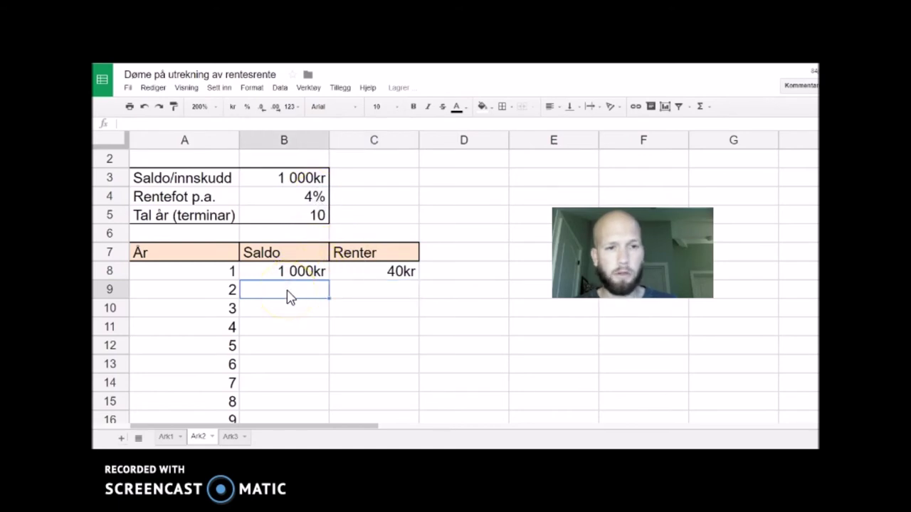
text(=)
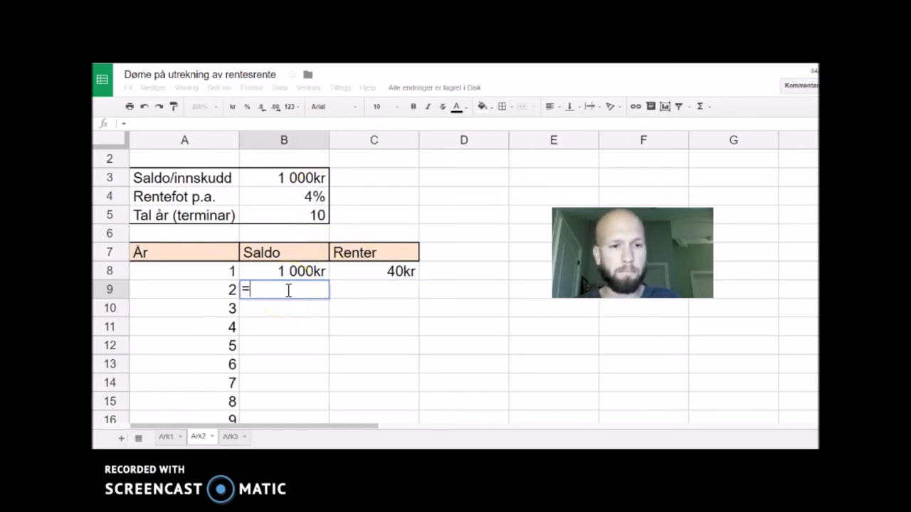
click(301, 276)
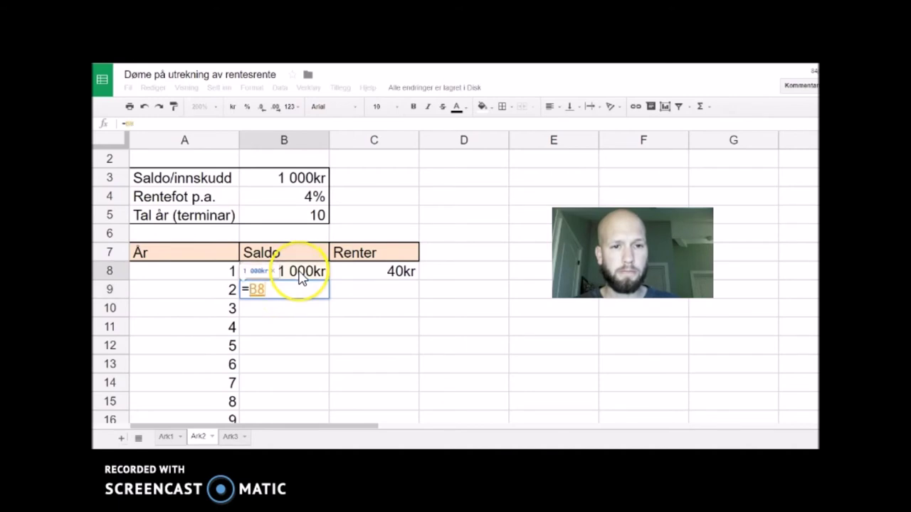
text(+)
click(368, 275)
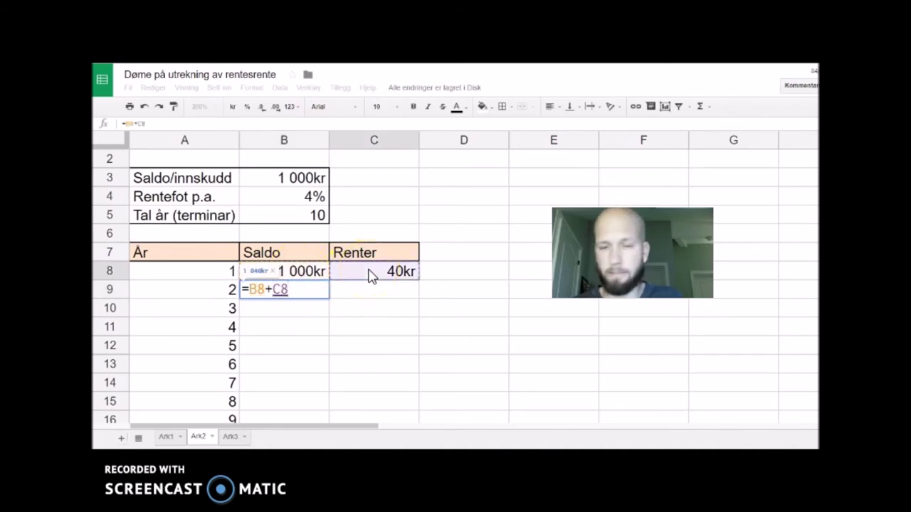
key(Return)
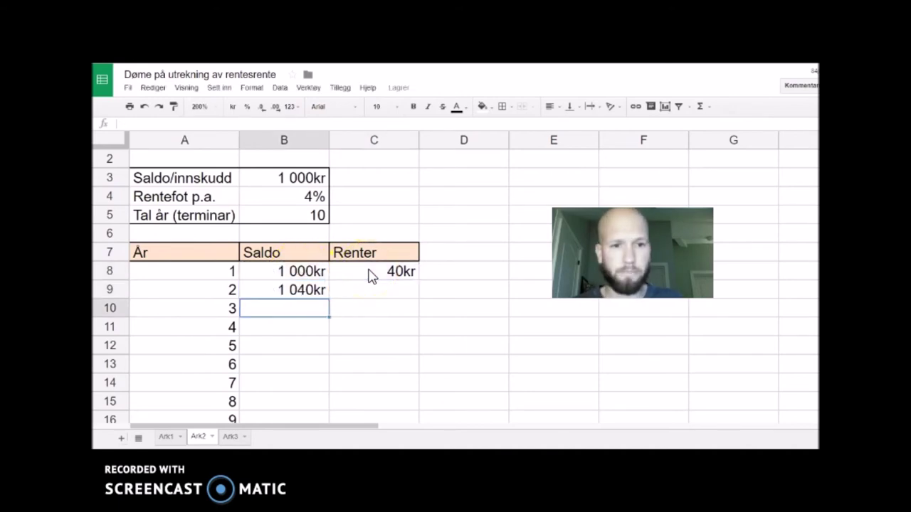
Copy the Saldo formula from B9 down to B11 and inspect the copied formulas in B10 and B11.
click(316, 298)
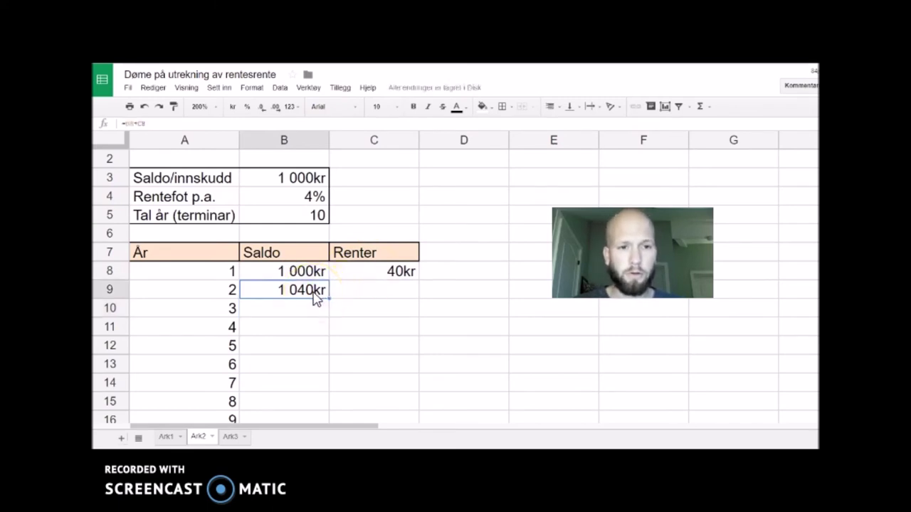
drag(328, 301, 327, 334)
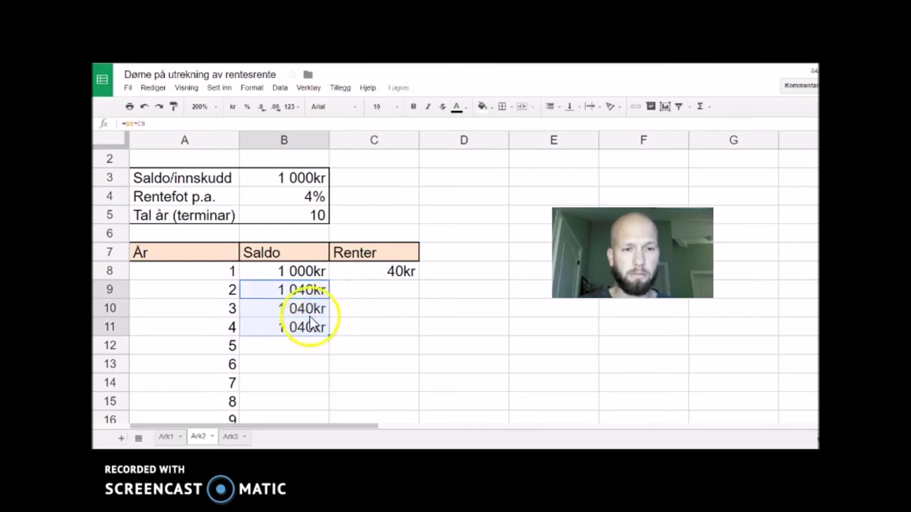
click(319, 309)
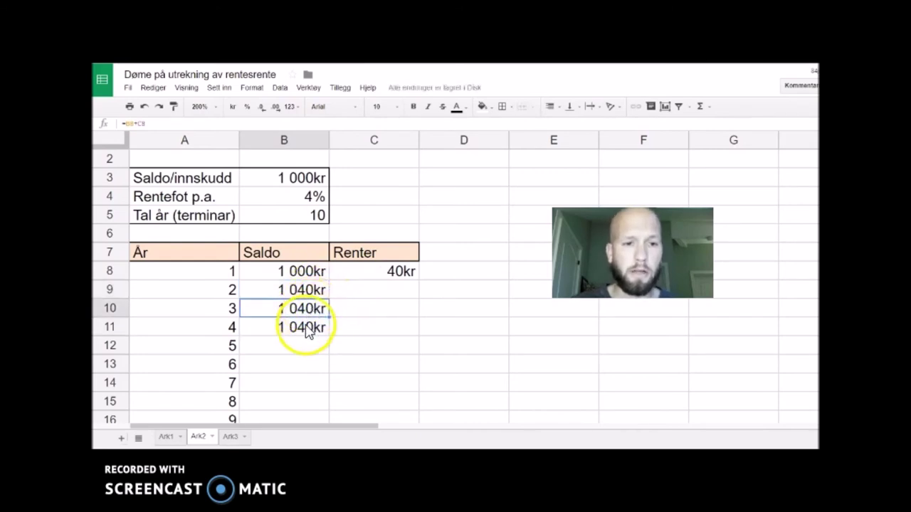
click(308, 330)
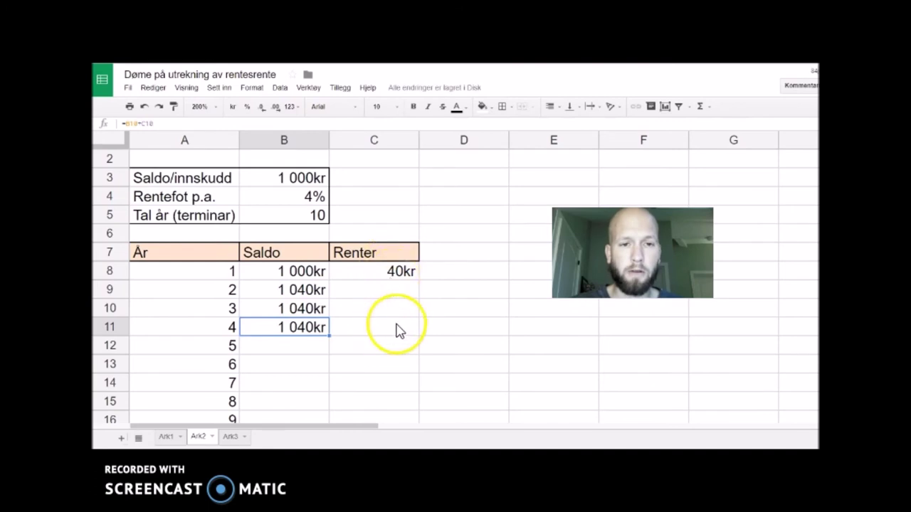
Try copying the Renter formula from C8 down to C10, and clear the copied cells C9:C10.
click(400, 270)
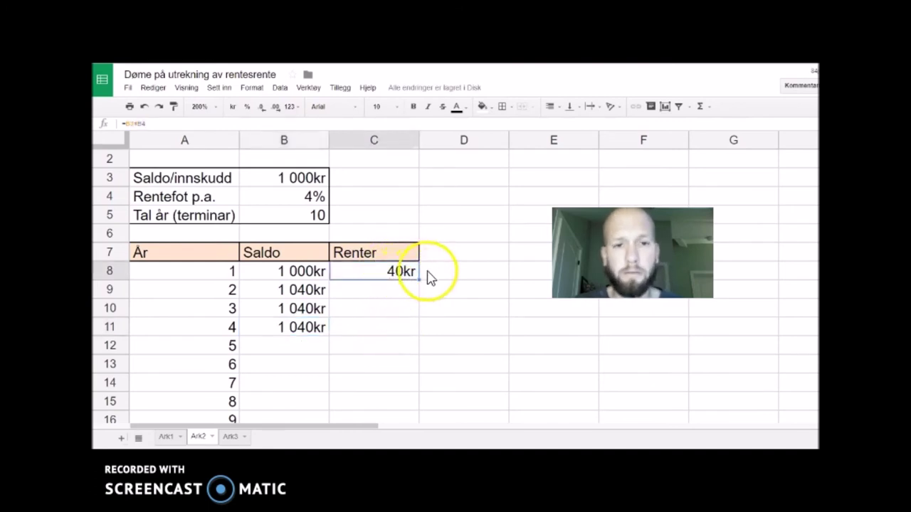
drag(419, 279, 418, 310)
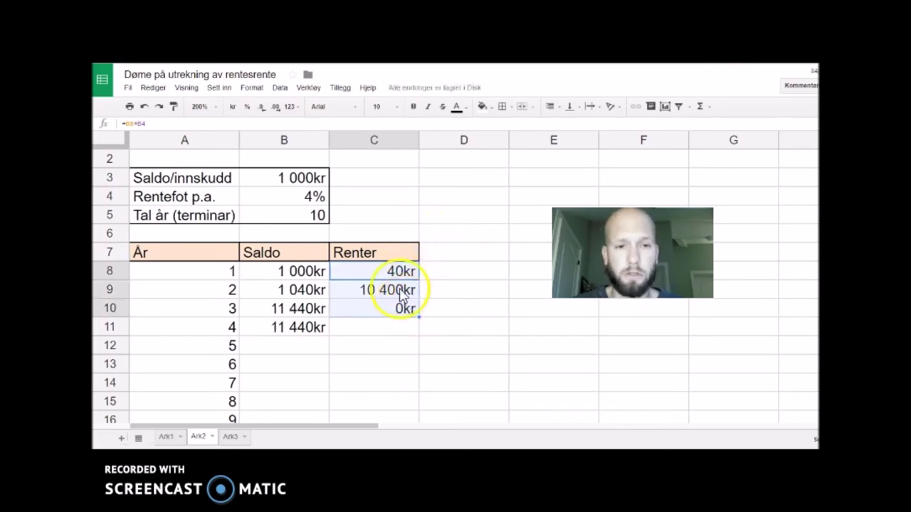
click(397, 295)
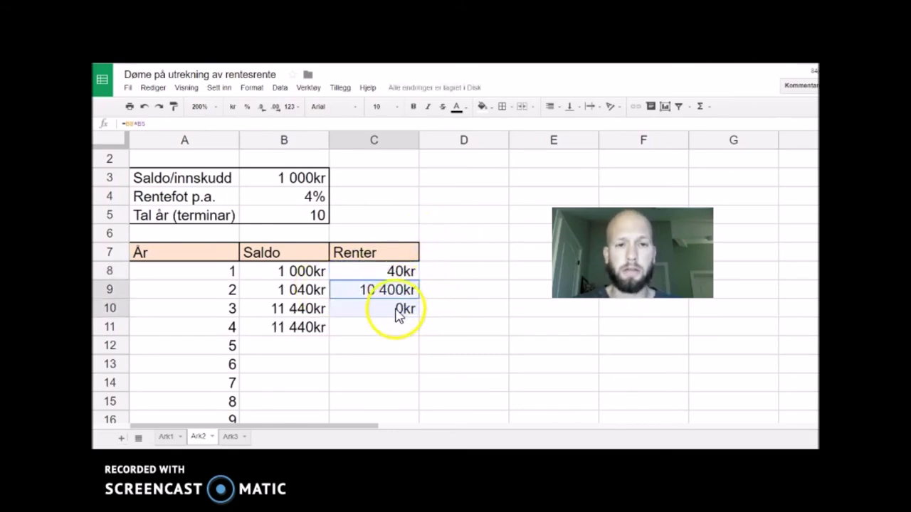
shift+click(401, 309)
key(Delete)
Make the interest rate reference in C8 absolute by changing the formula to =B8*$B$4.
click(399, 275)
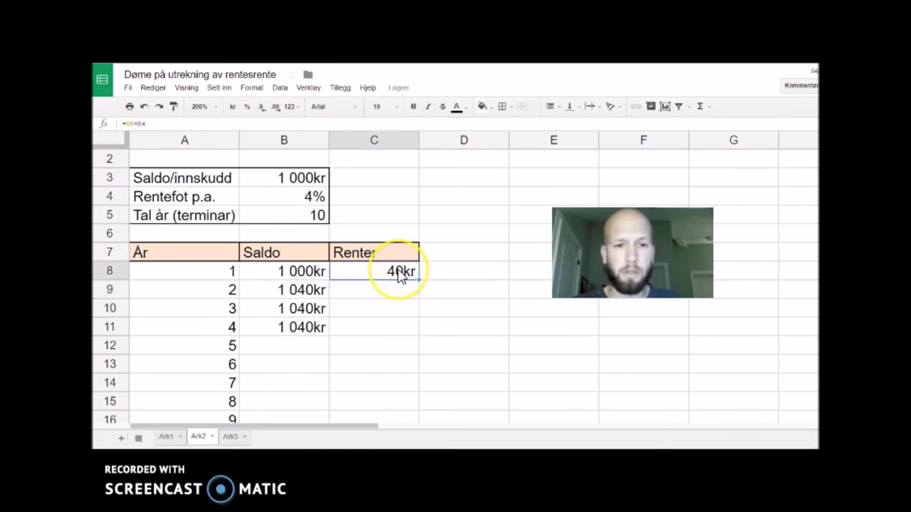
double_click(400, 272)
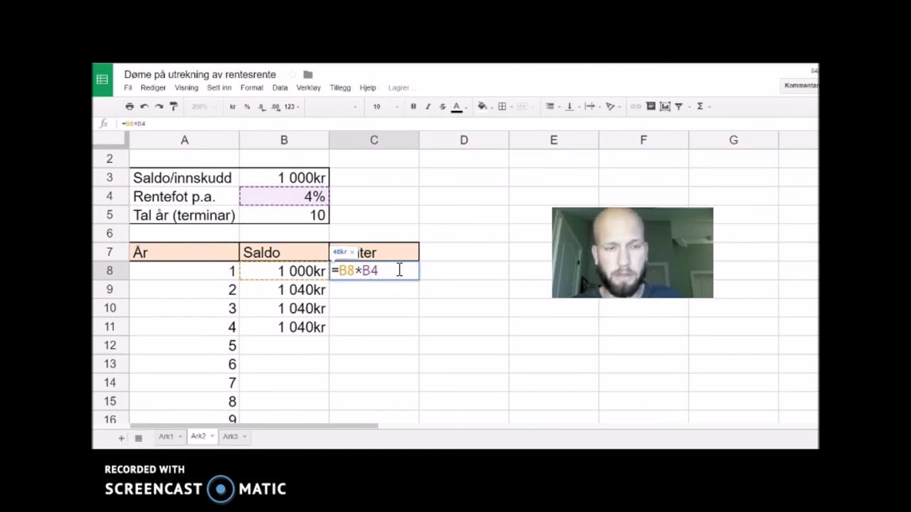
text($)
key(Right)
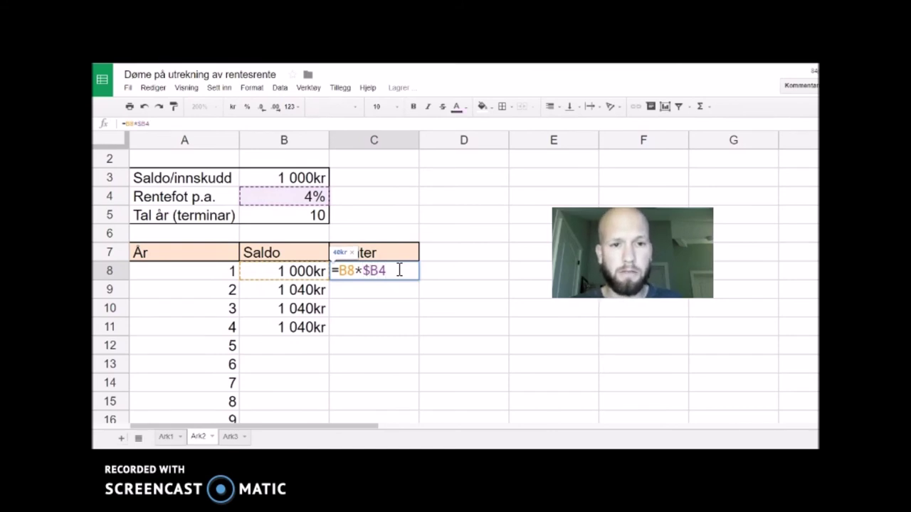
text($)
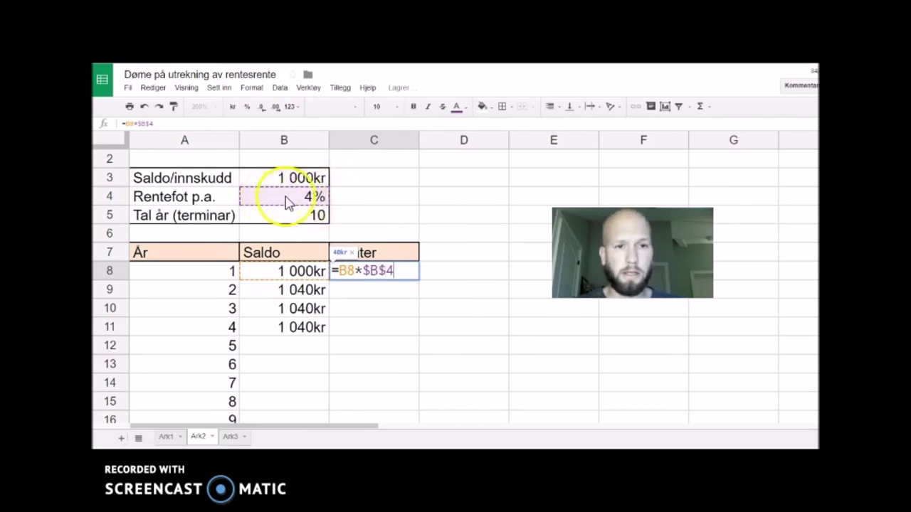
key(Return)
Copy the Renter formula from C8 down to C11 and inspect the copied formula in C9.
click(389, 272)
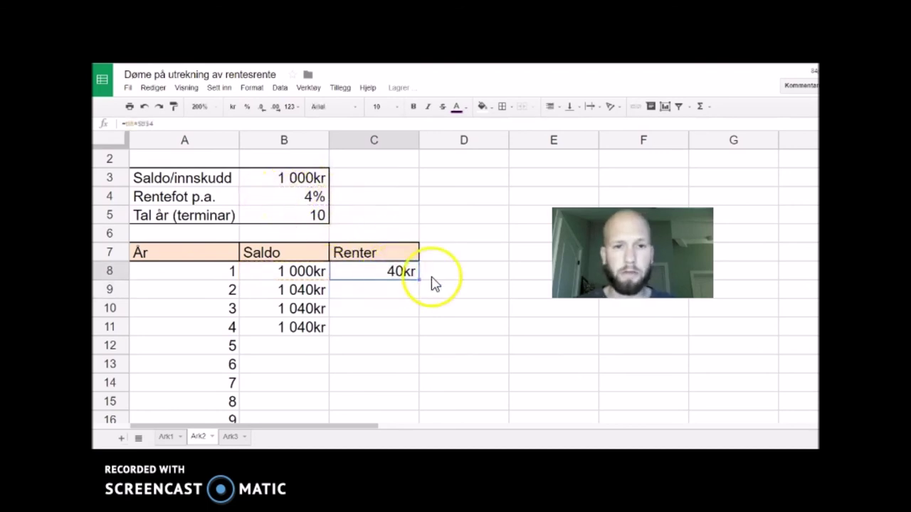
drag(417, 327, 417, 332)
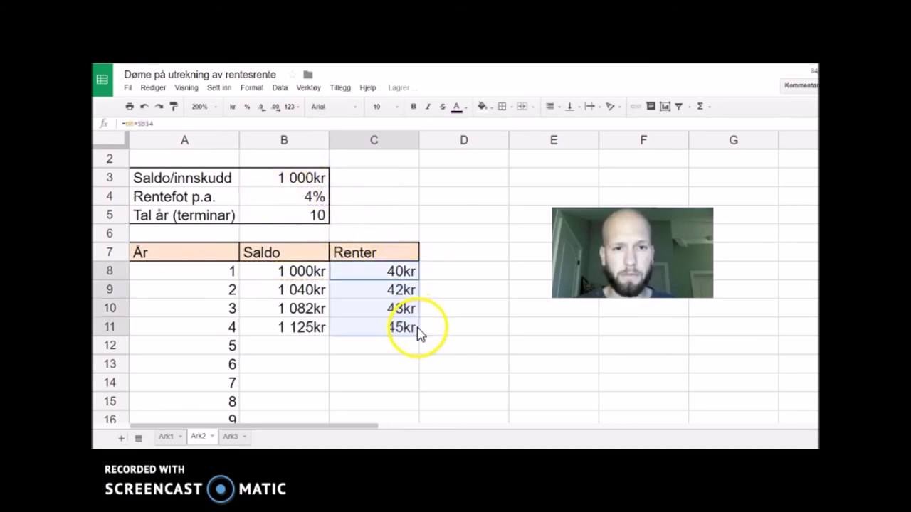
double_click(388, 290)
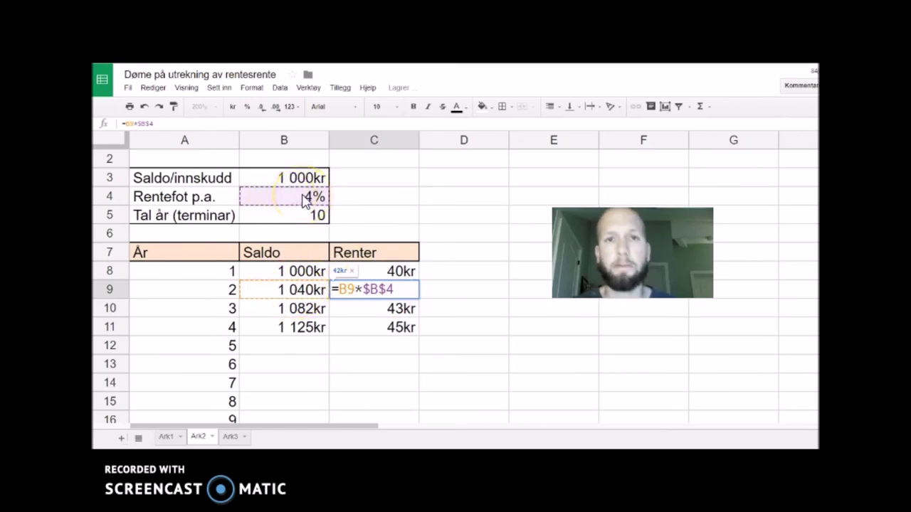
key(Return)
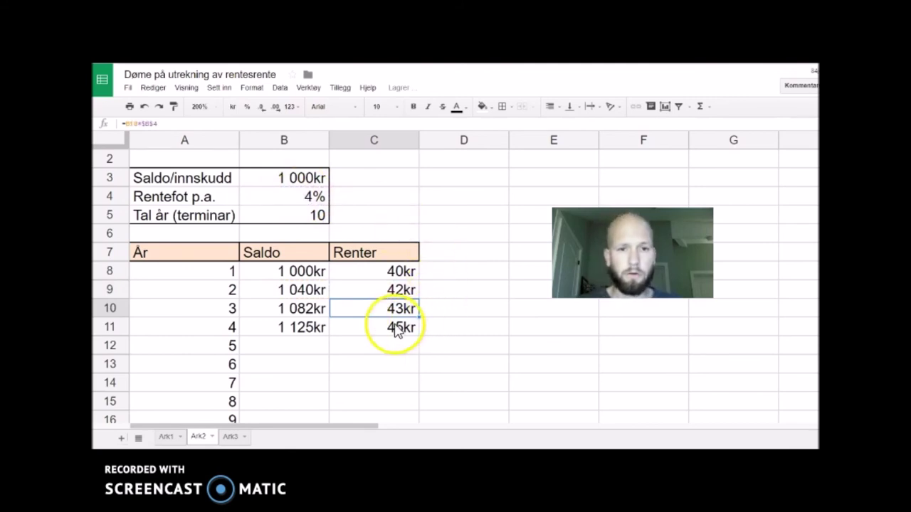
scroll(403, 361, down, 1)
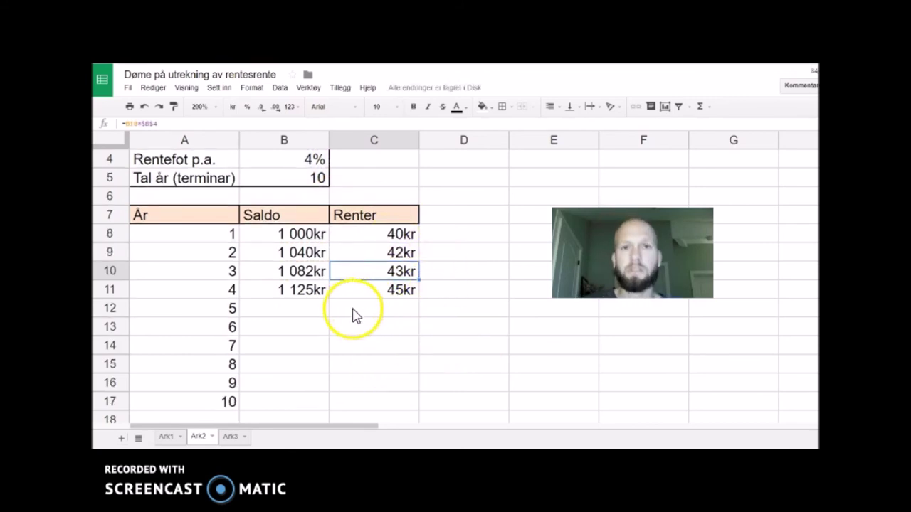
Copy the Saldo and Renter formulas from B11:C11 down to row 17, and inspect the year 10 cells B17 and C17.
click(293, 296)
shift+click(392, 294)
drag(419, 300, 406, 404)
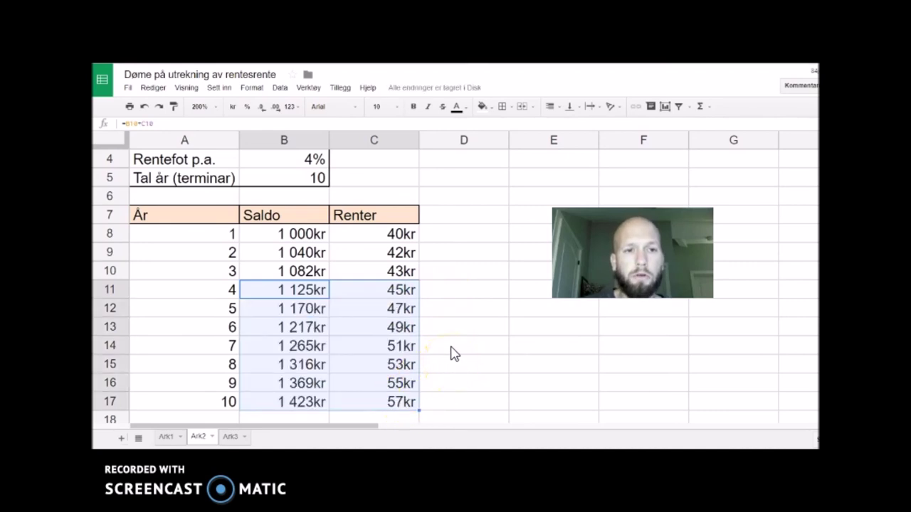
click(301, 405)
scroll(491, 318, up, 2)
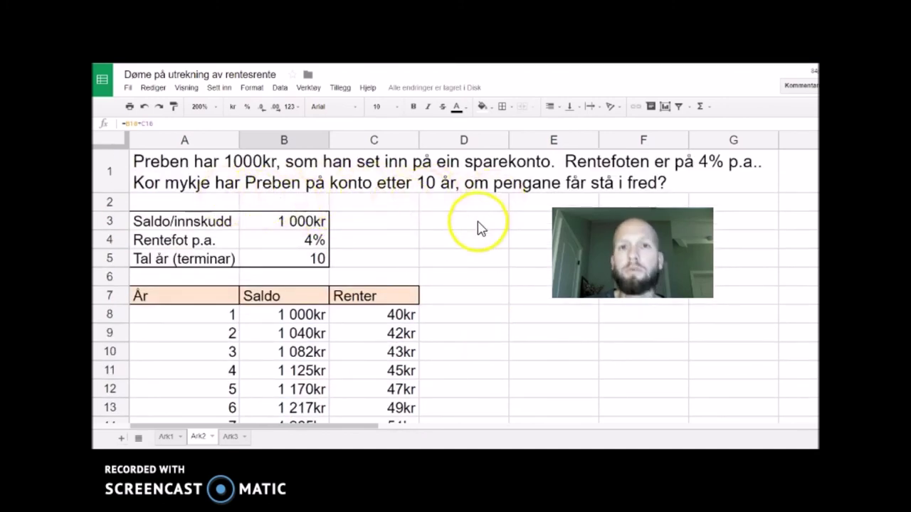
scroll(505, 288, down, 3)
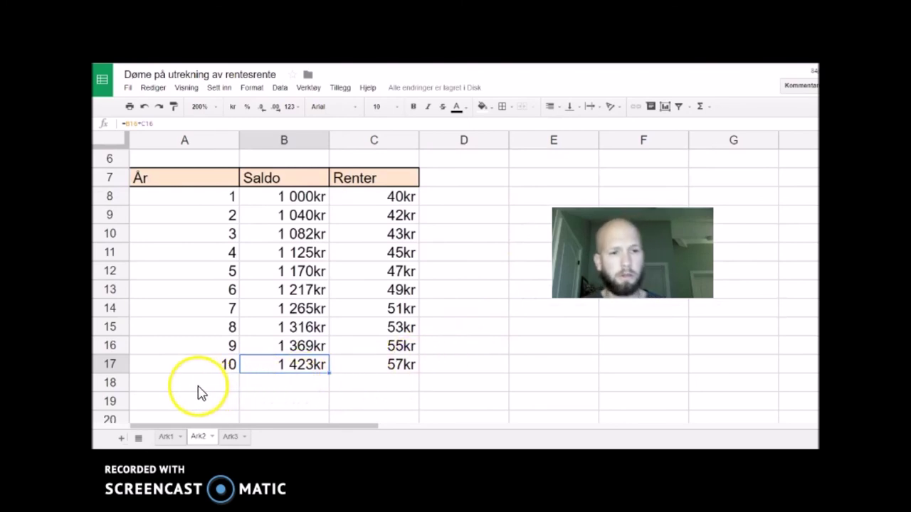
click(402, 371)
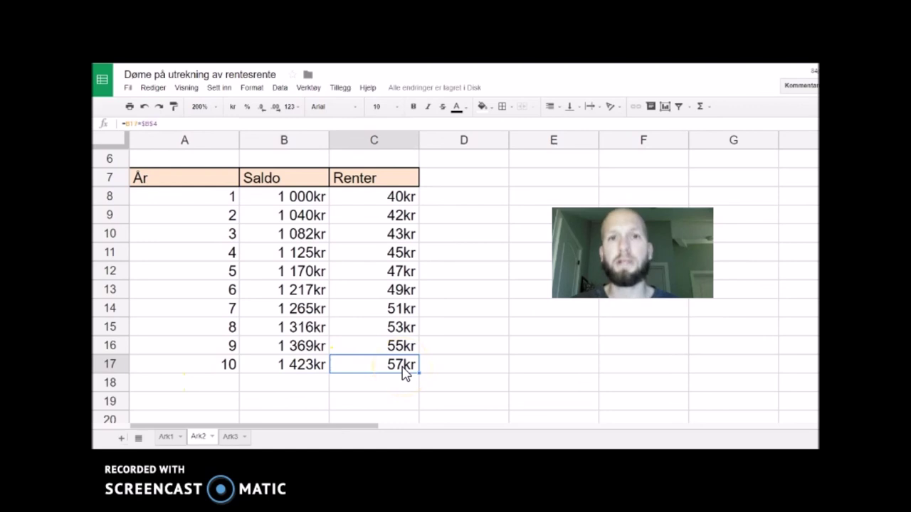
Enter the label "Saldo etter 10 år" in cell A18, directly below the last year, and move to B18.
click(210, 387)
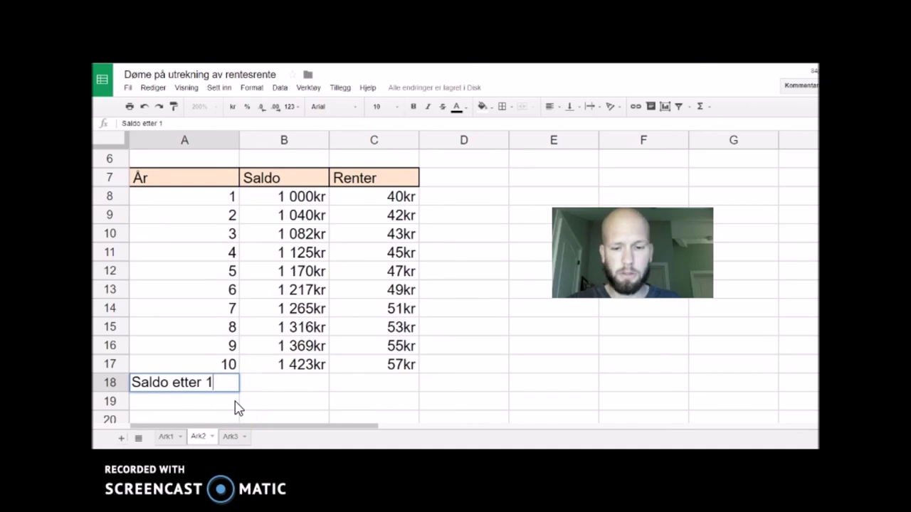
text(Saldo etter 10 år)
key(Tab)
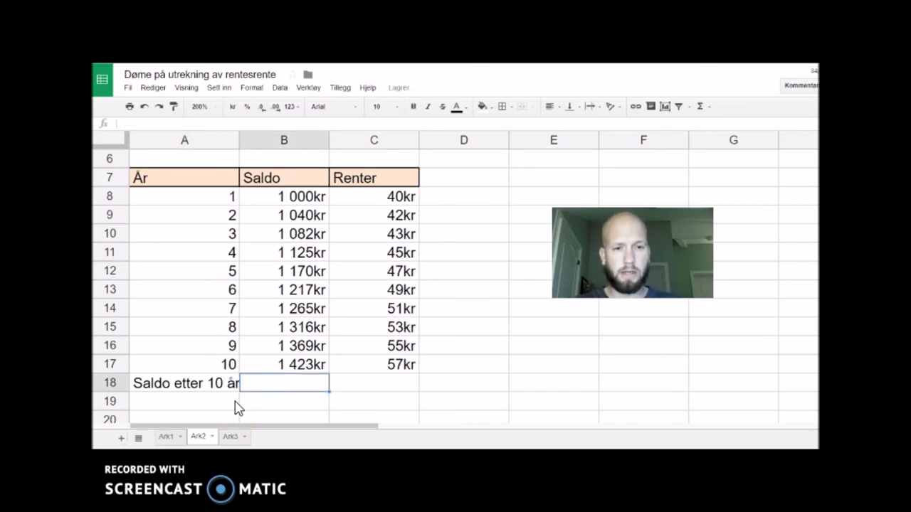
key(Tab)
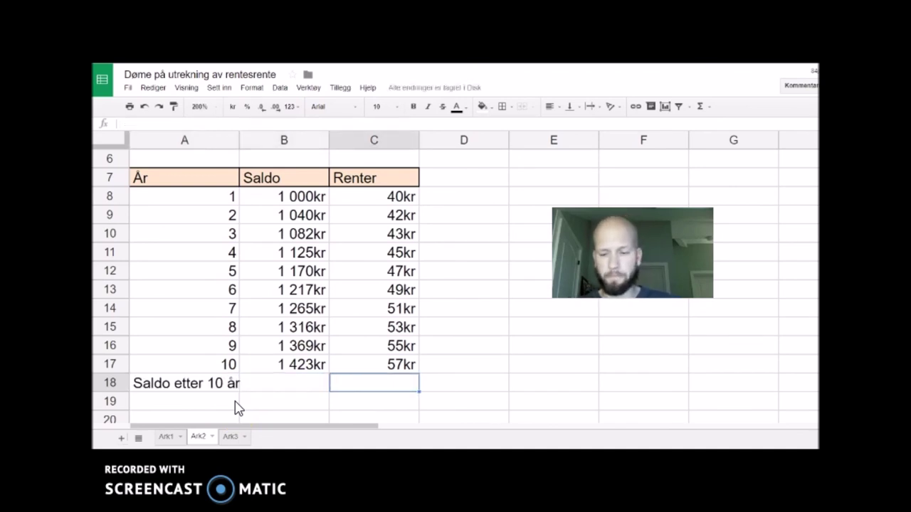
key(shift+Tab)
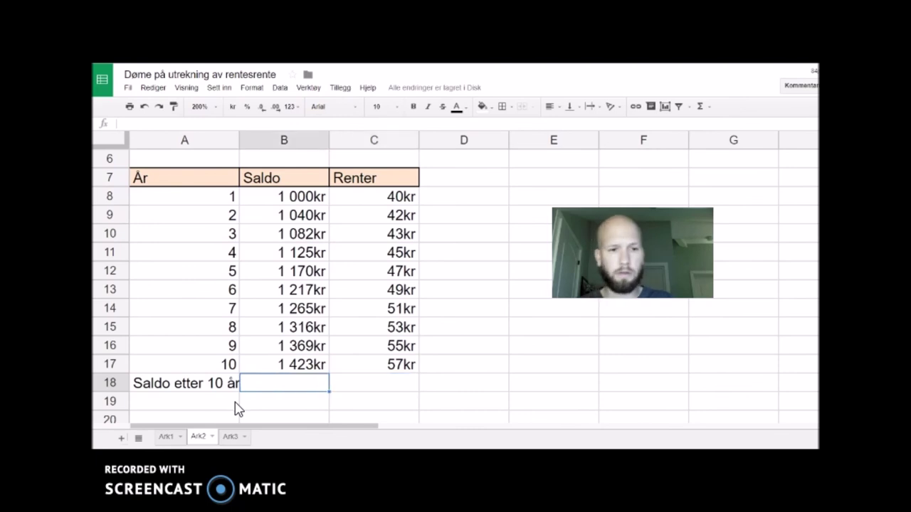
Copy the Saldo formula from B17 down into B18, check the copied formula, and select the empty cell D3.
click(305, 366)
drag(328, 373, 329, 388)
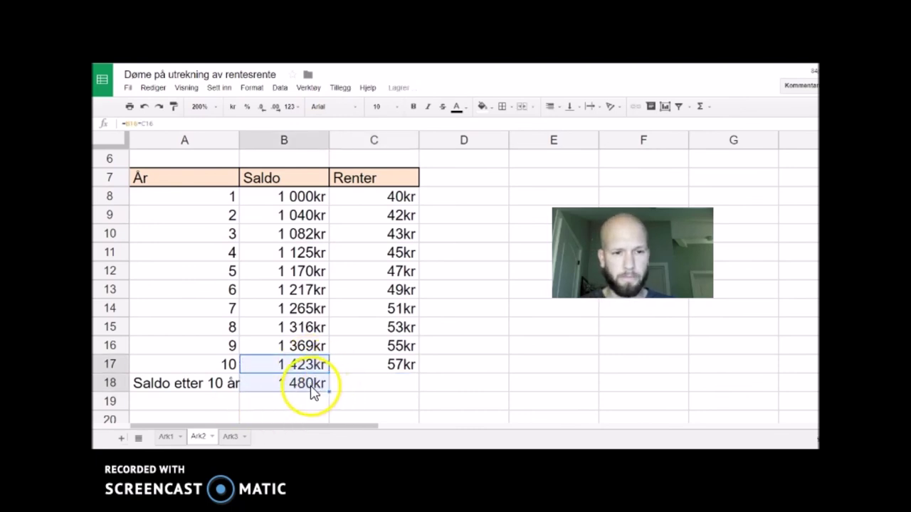
click(302, 385)
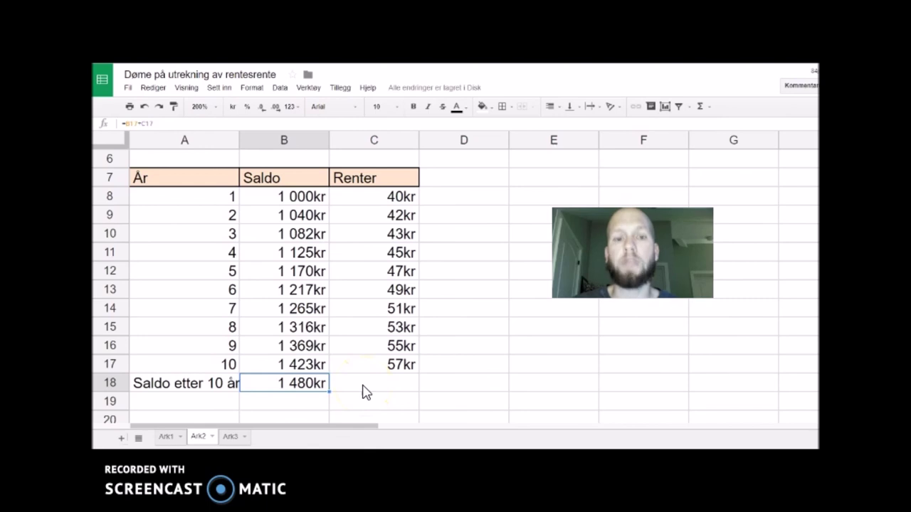
scroll(496, 366, up, 3)
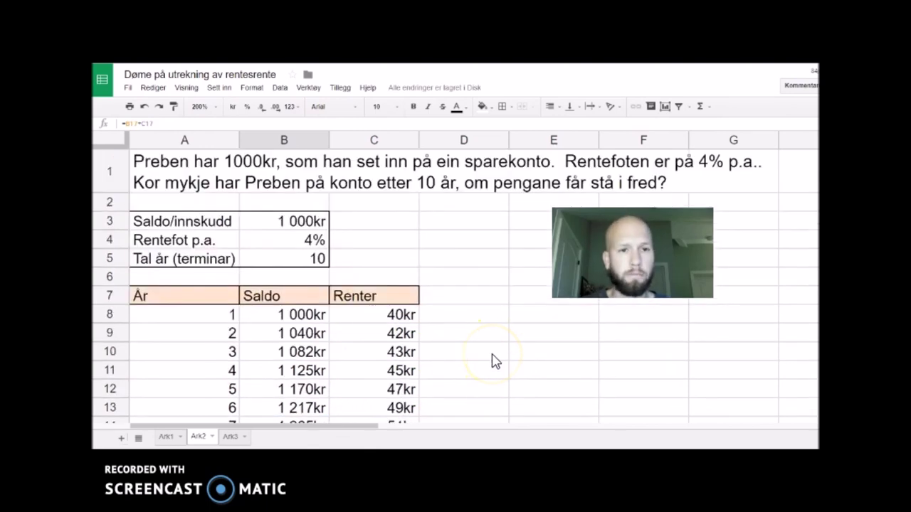
click(447, 222)
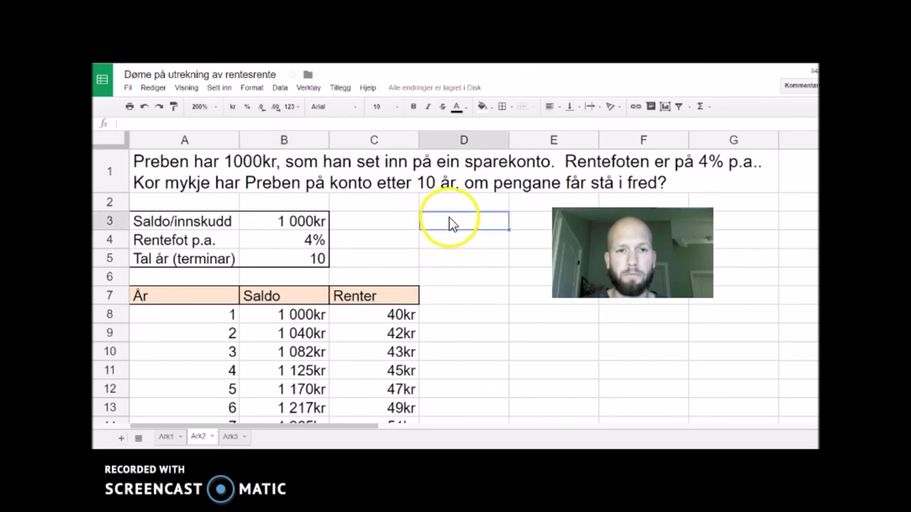